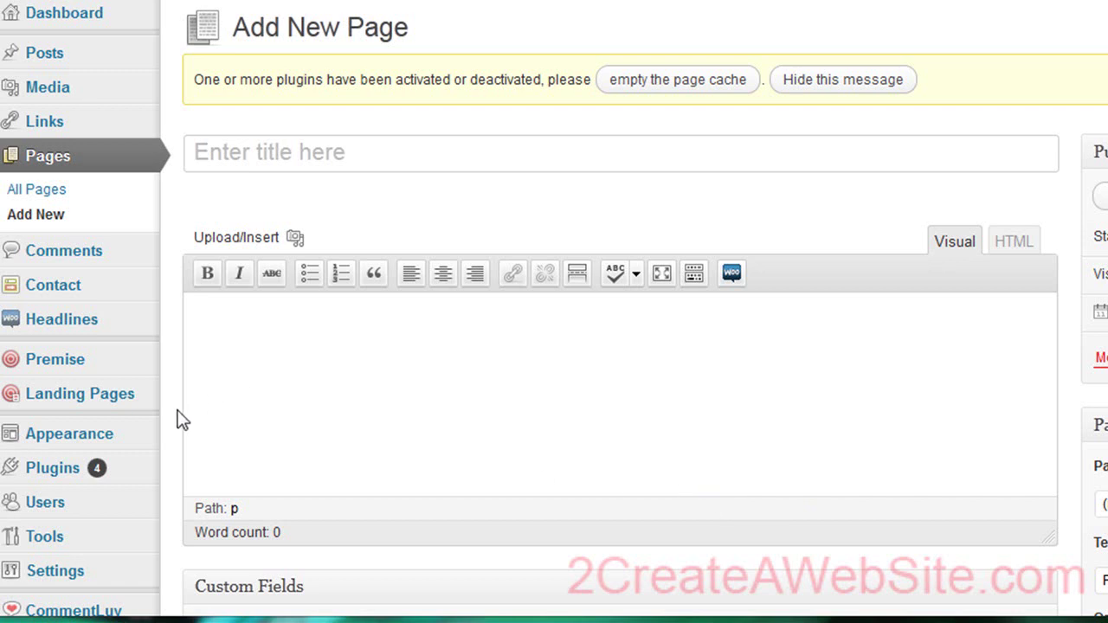
# Title the new page "Search" and enter "this is for search" as its body text.
pyautogui.moveTo(126, 443)
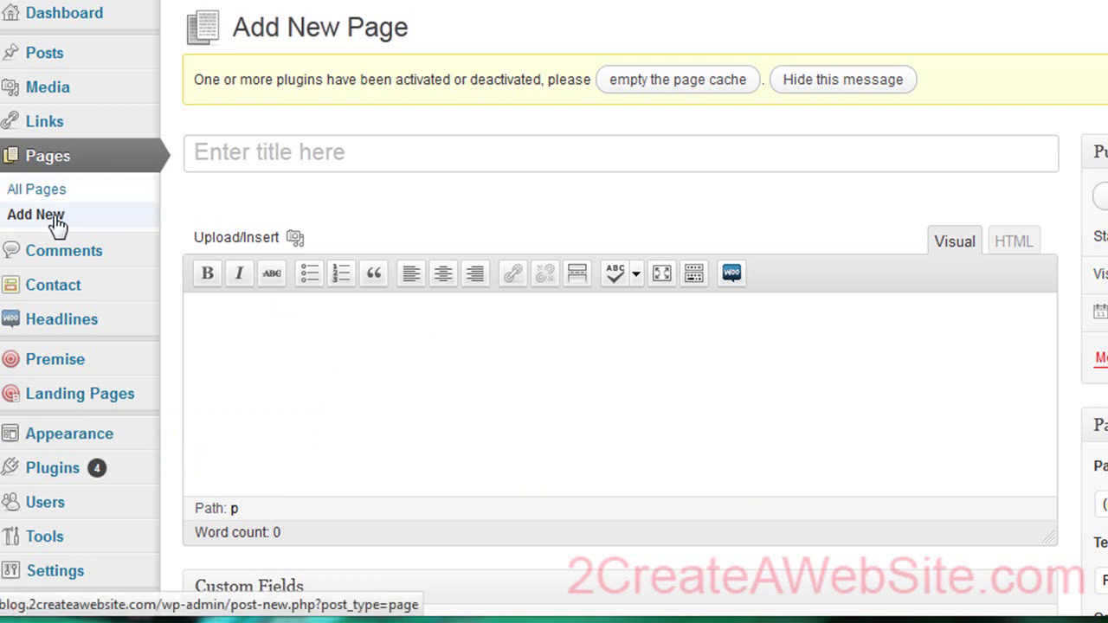
pyautogui.click(277, 152)
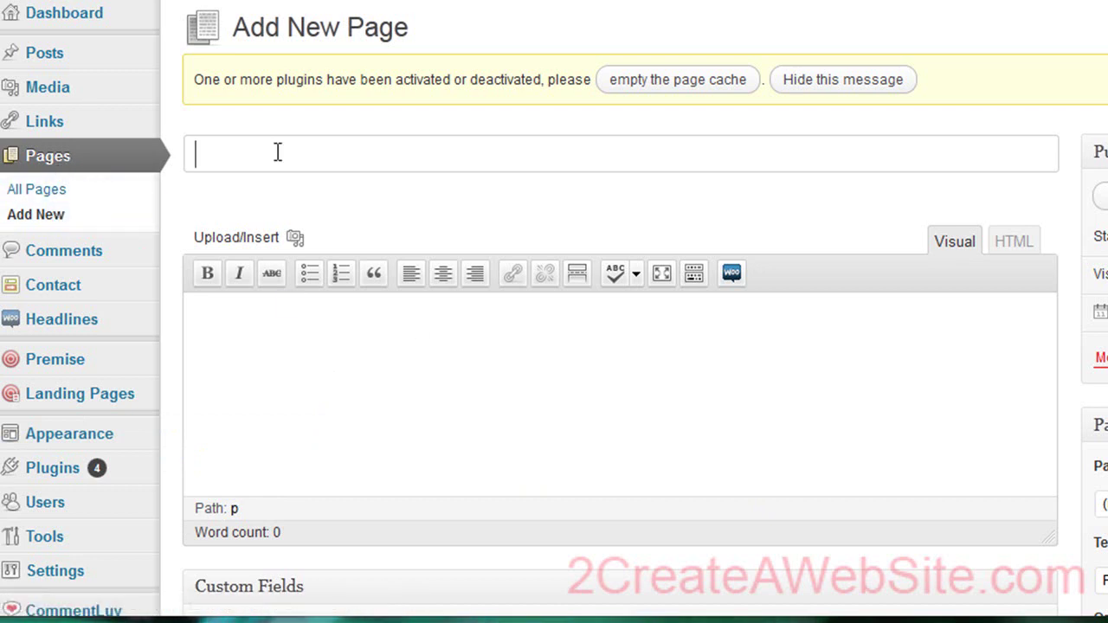
pyautogui.write('Search')
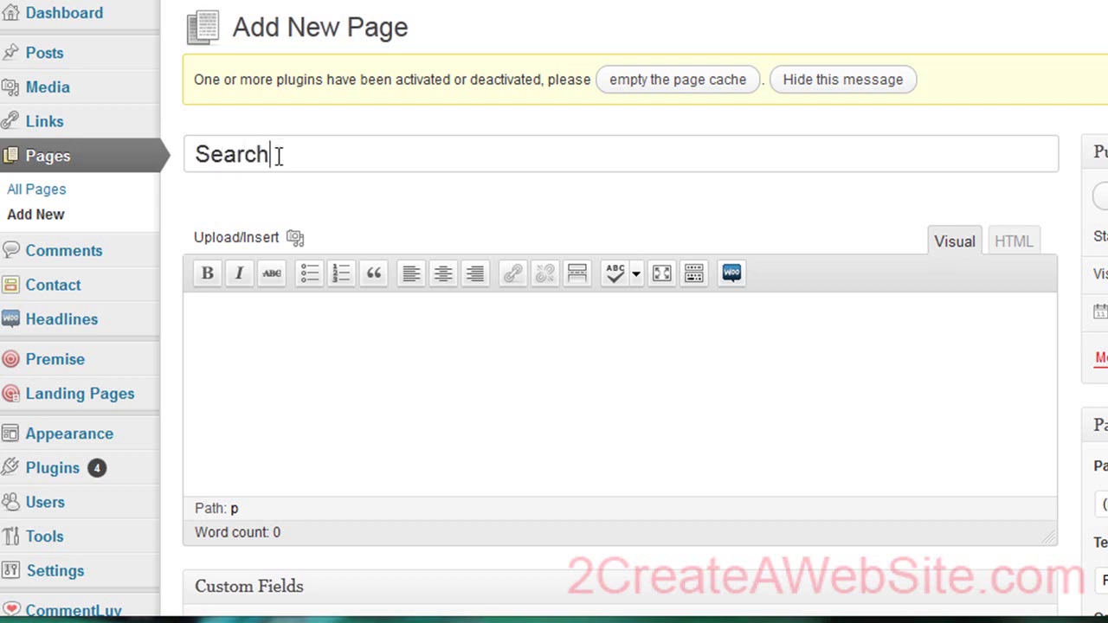
pyautogui.click(346, 384)
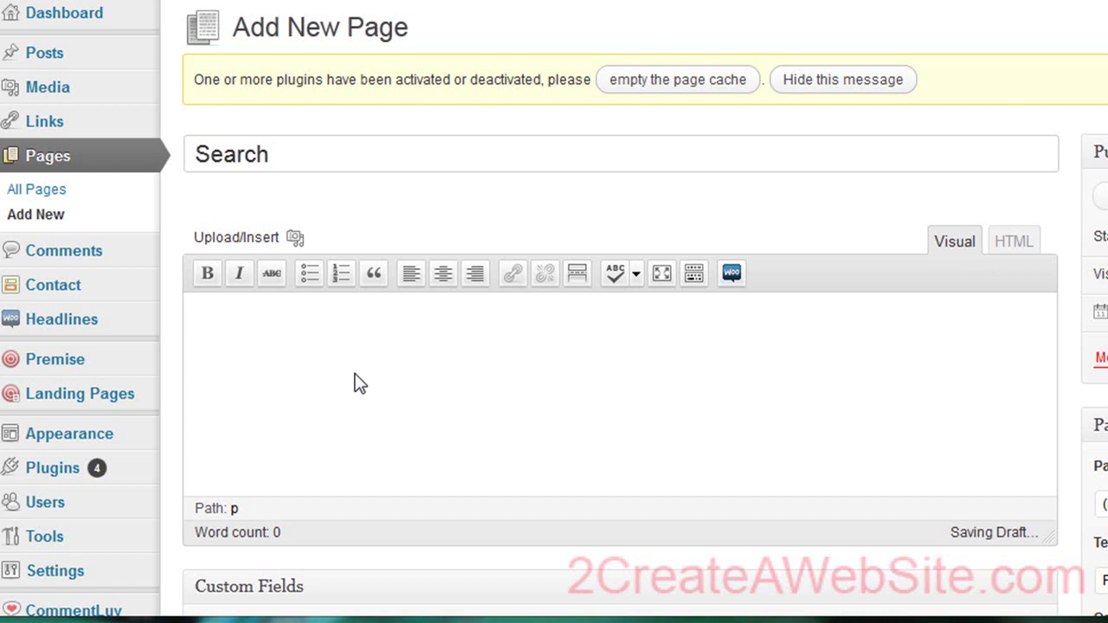
pyautogui.write('this is for sear')
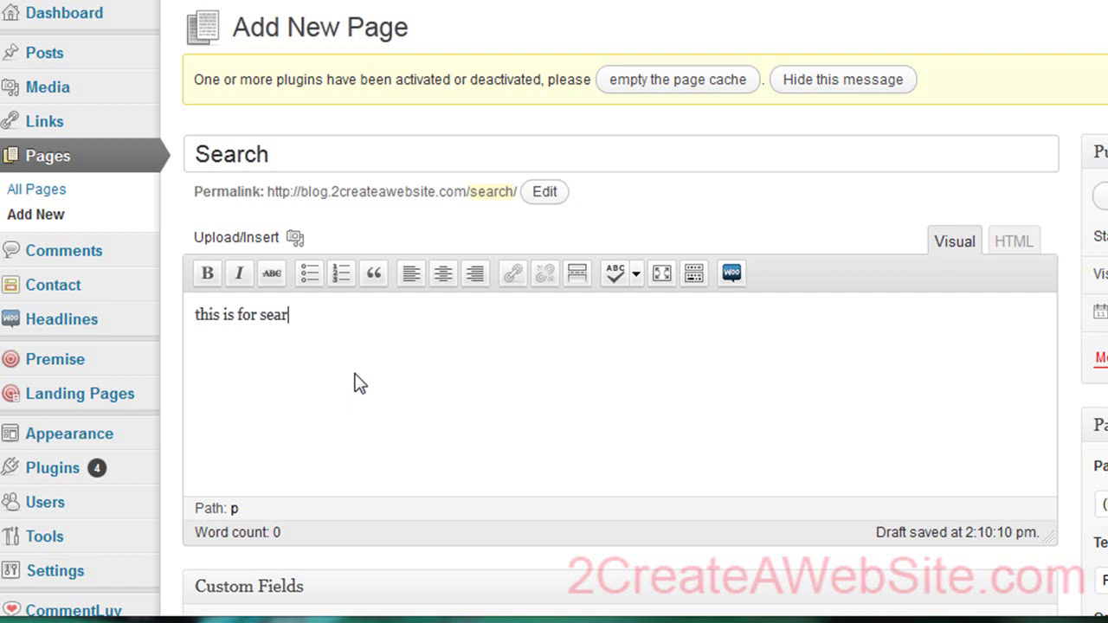
pyautogui.write('ch')
# Choose the Full Width template in the new page's attributes.
pyautogui.scroll(-2, 949, 312)
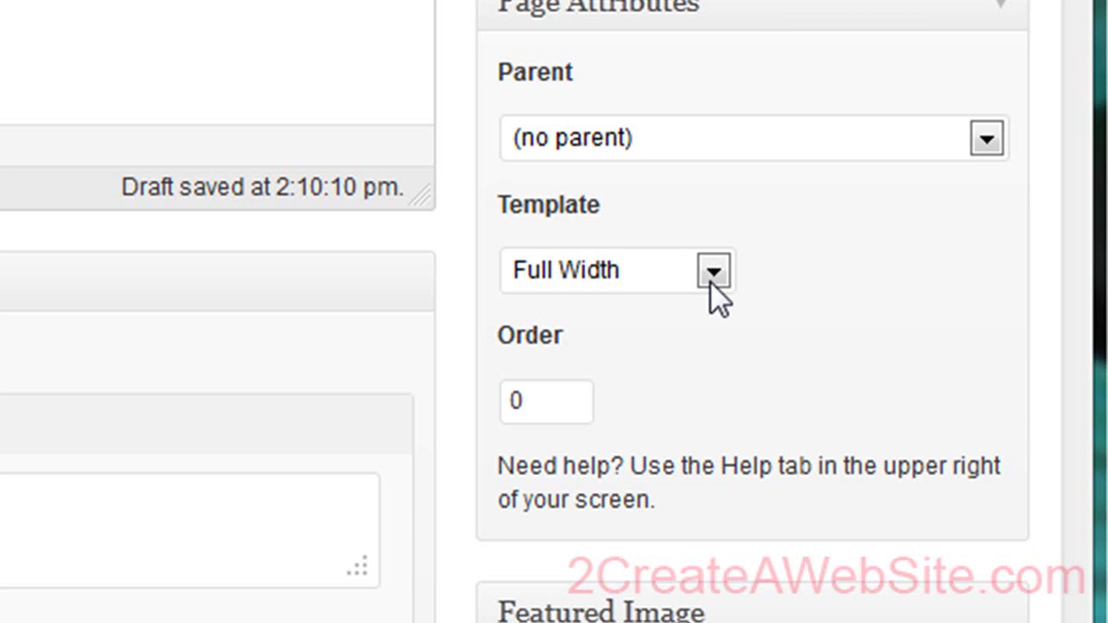
pyautogui.click(712, 279)
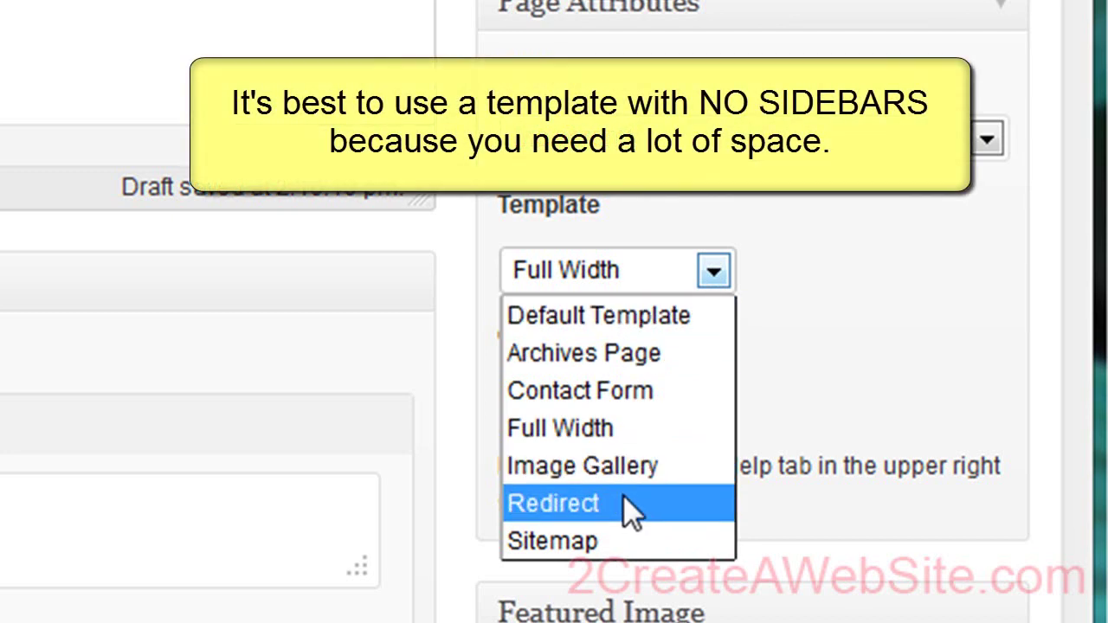
pyautogui.click(619, 431)
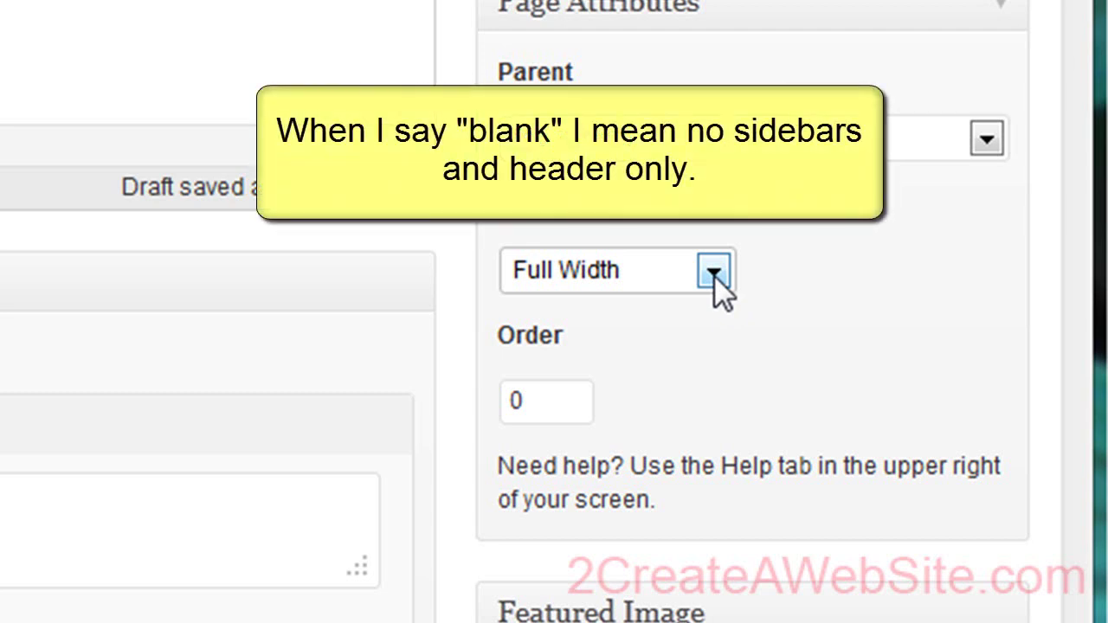
pyautogui.scroll(2, 715, 277)
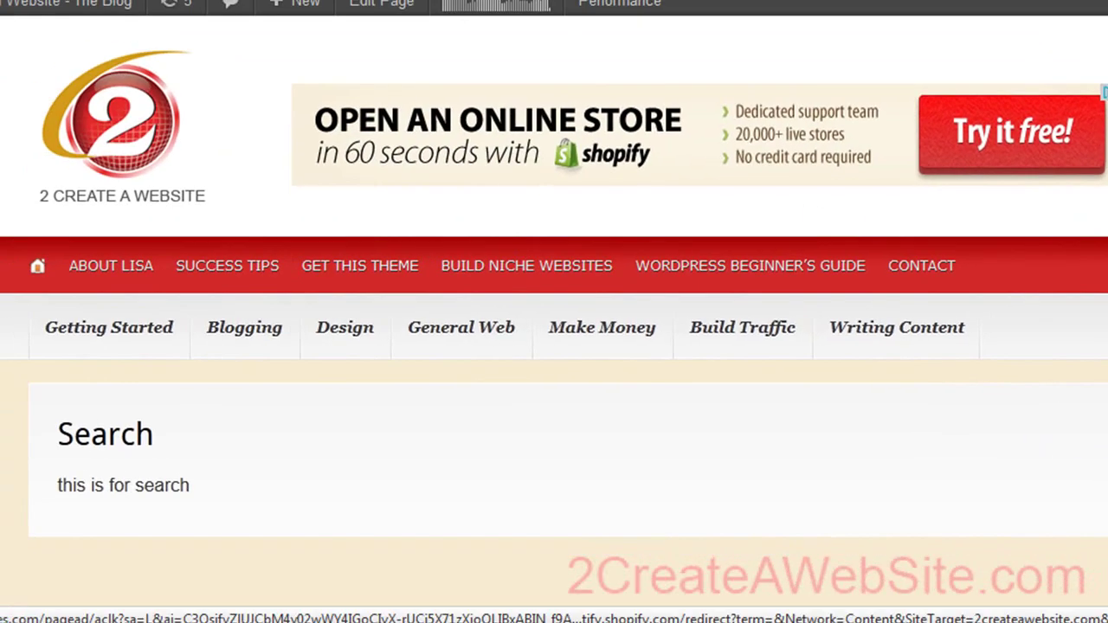
# Examine the live Search page from the header to the footer widgets, including the WordPress admin bar.
pyautogui.scroll(-5, 554, 312)
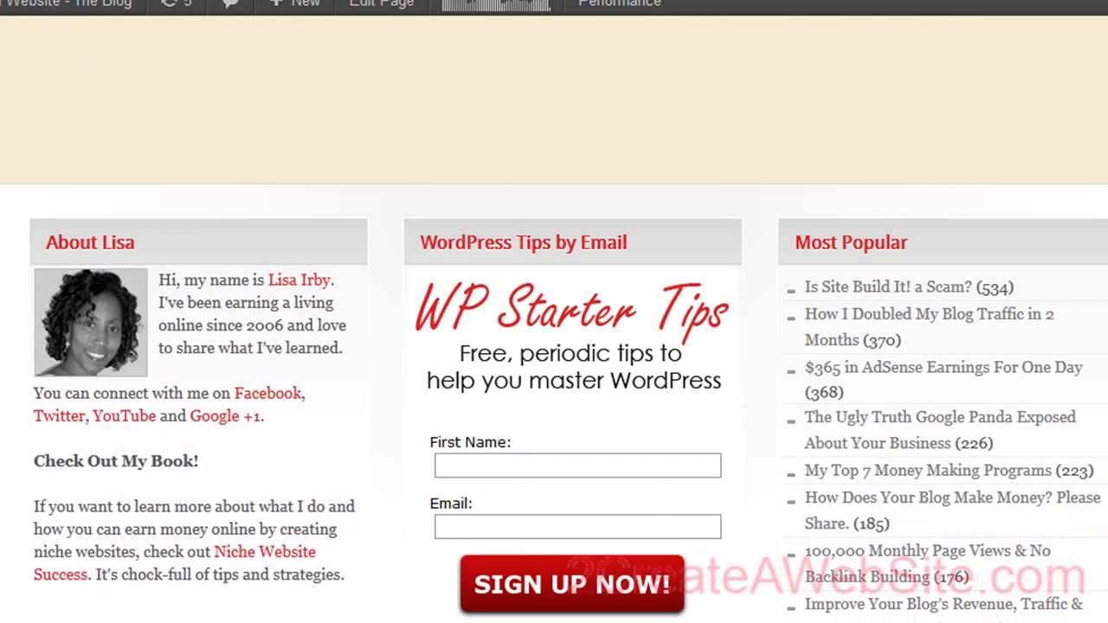
pyautogui.scroll(-2, 389, 414)
pyautogui.scroll(7, 389, 414)
pyautogui.moveTo(254, 407); pyautogui.dragTo(61, 422)
pyautogui.press('F5')
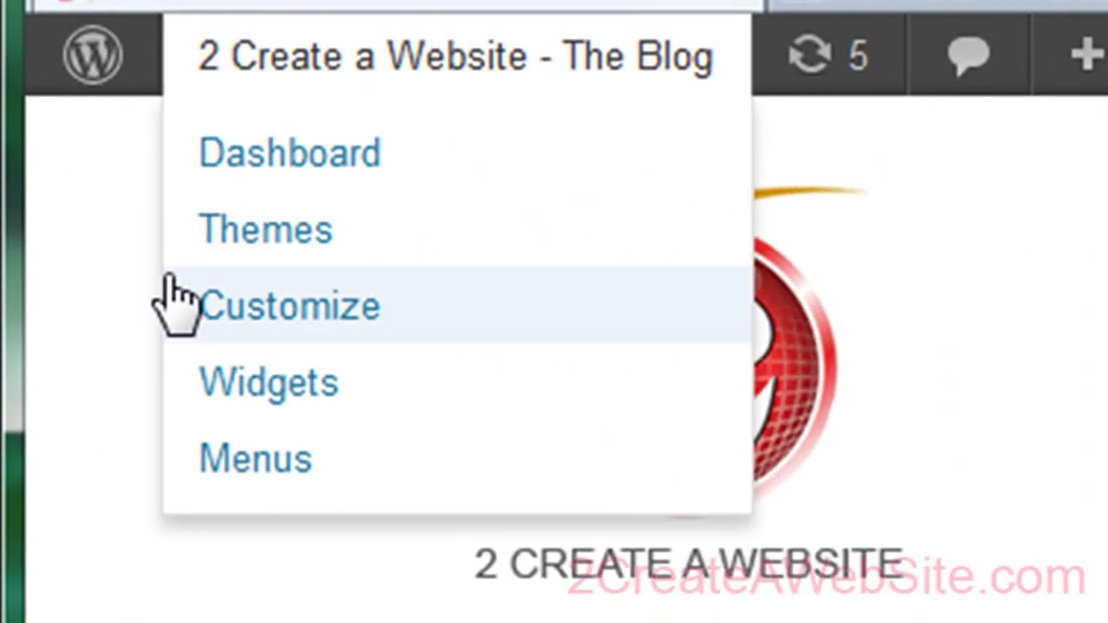
pyautogui.moveTo(93, 54)
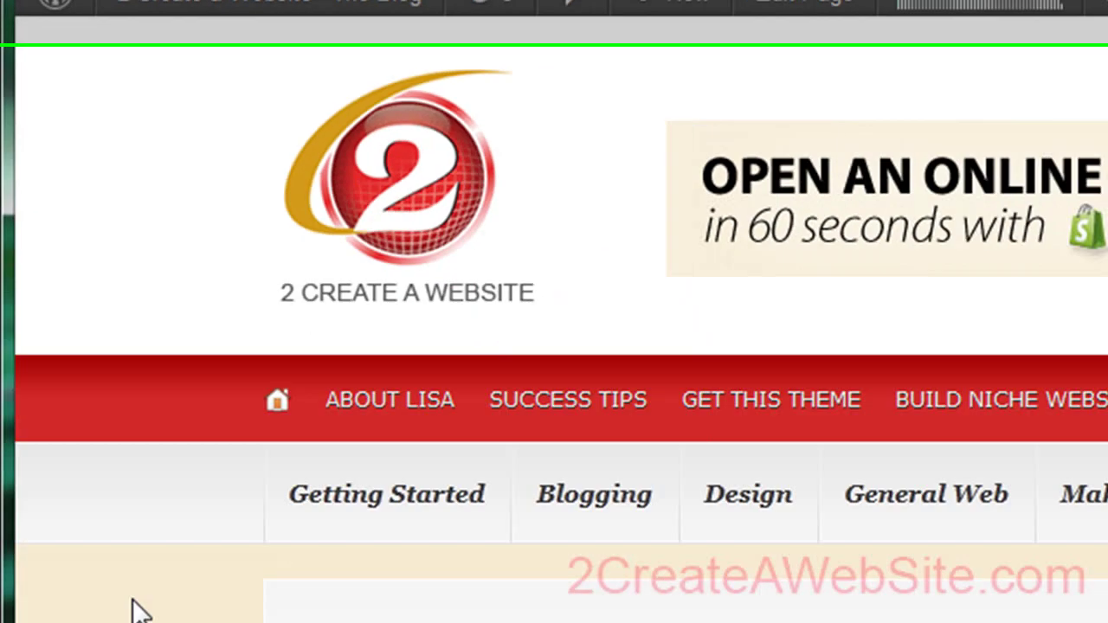
# Open the Search page's source code and copy all of it into a Notepad document.
pyautogui.rightClick(90, 374)
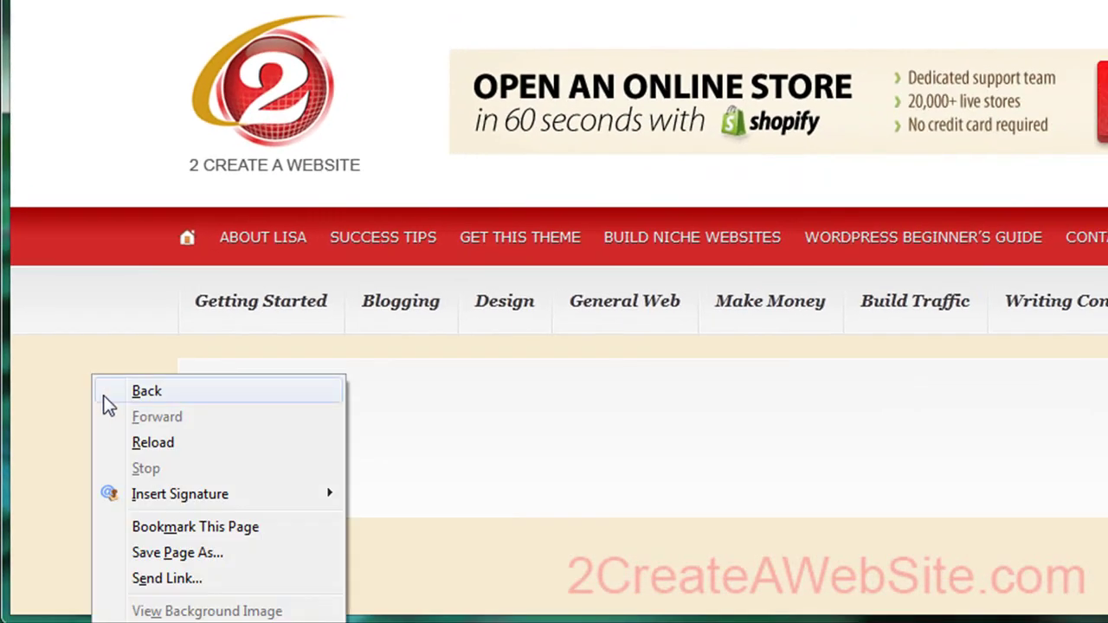
pyautogui.click(73, 174)
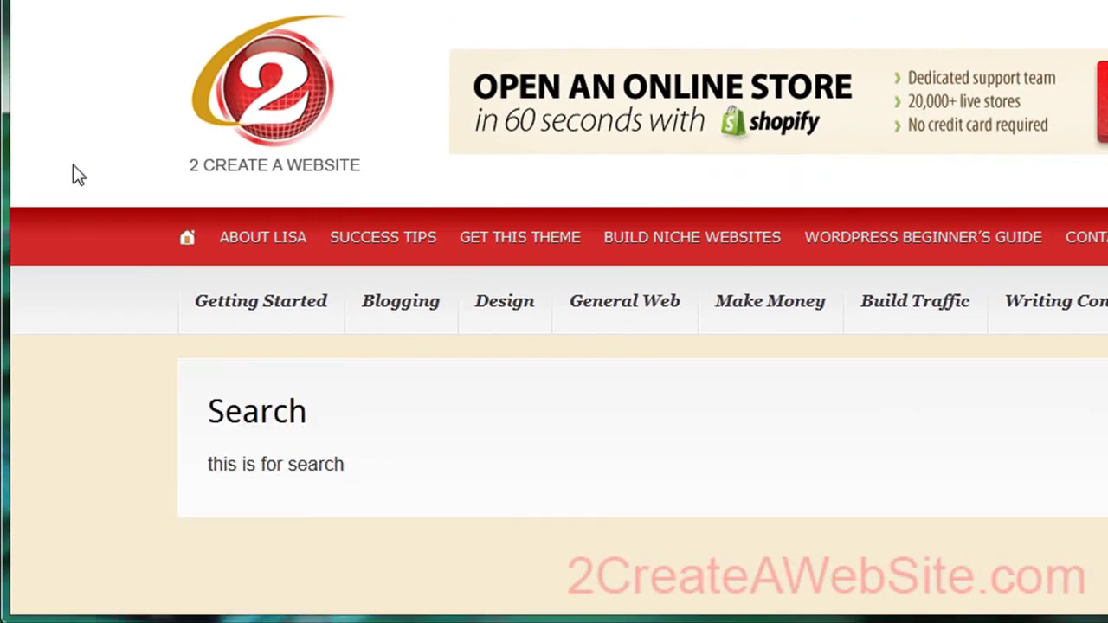
pyautogui.rightClick(74, 168)
pyautogui.click(199, 463)
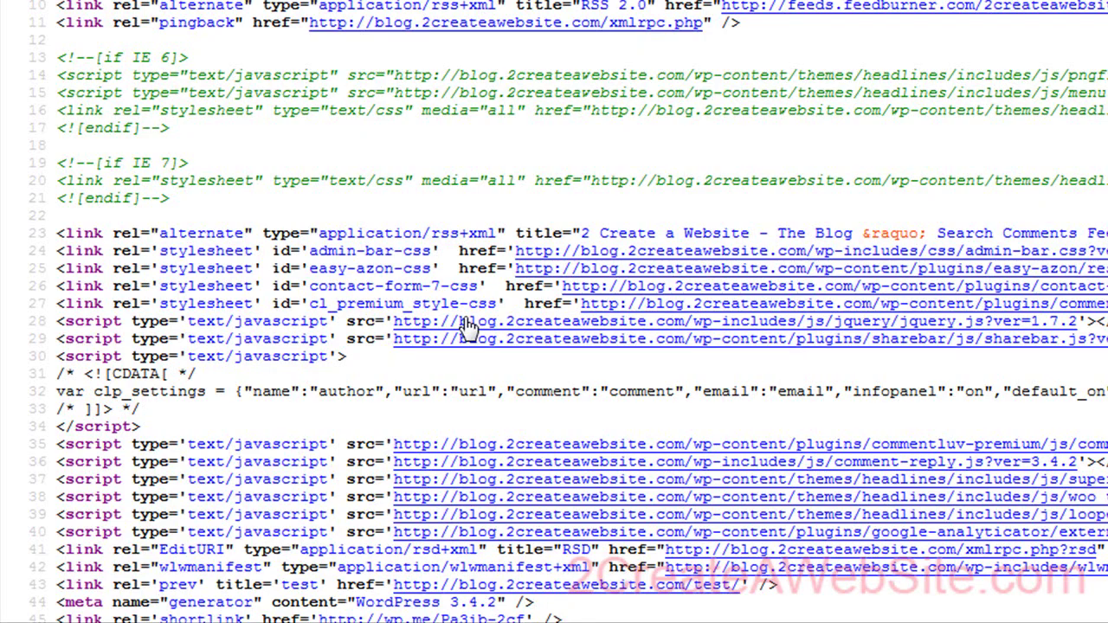
pyautogui.hotkey('ctrl', 'a')
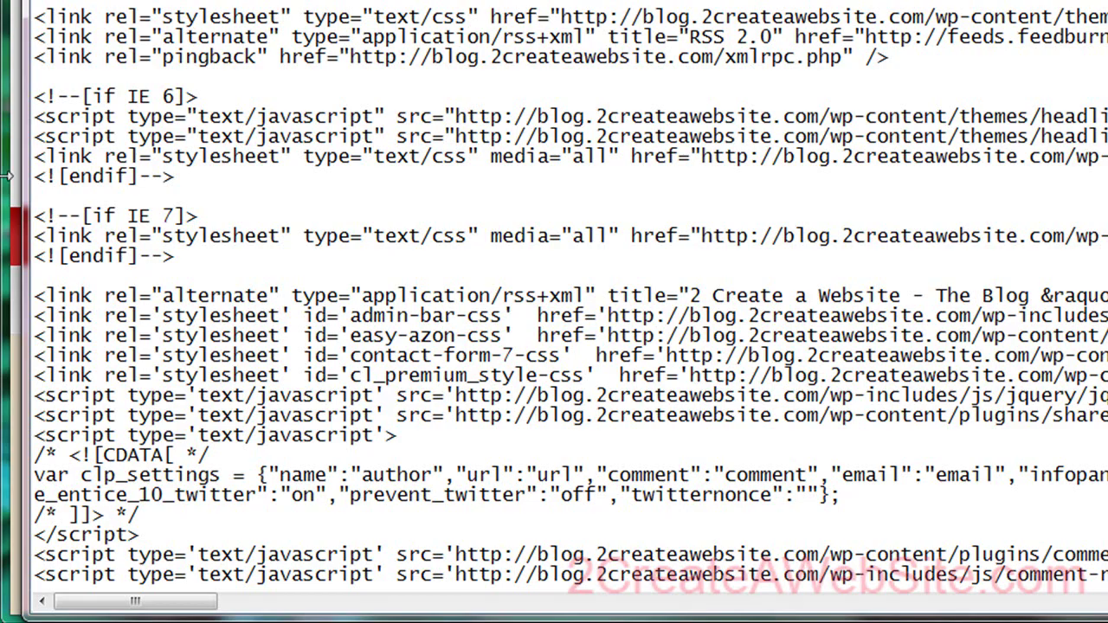
# Find "wpadminbar" in the copied source code.
pyautogui.hotkey('ctrl', 'f')
pyautogui.write('wpadminbar')
pyautogui.press('Return')
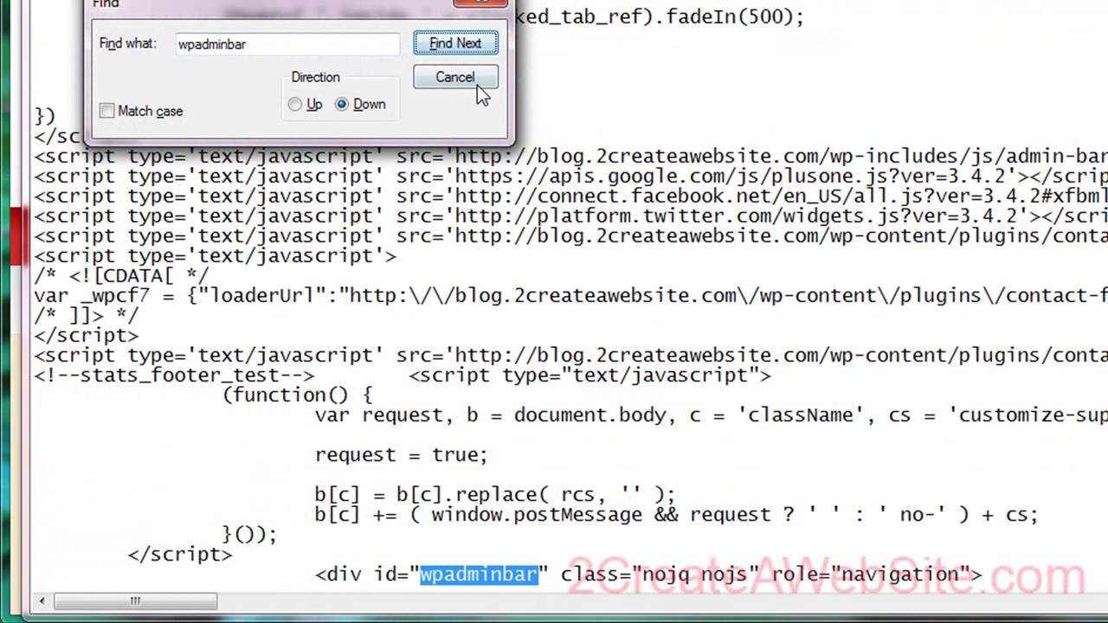
pyautogui.click(455, 78)
# Delete the whole wpadminbar div block from the source, from its opening tag through the closing div.
pyautogui.scroll(-9, 496, 89)
pyautogui.scroll(-2, 493, 90)
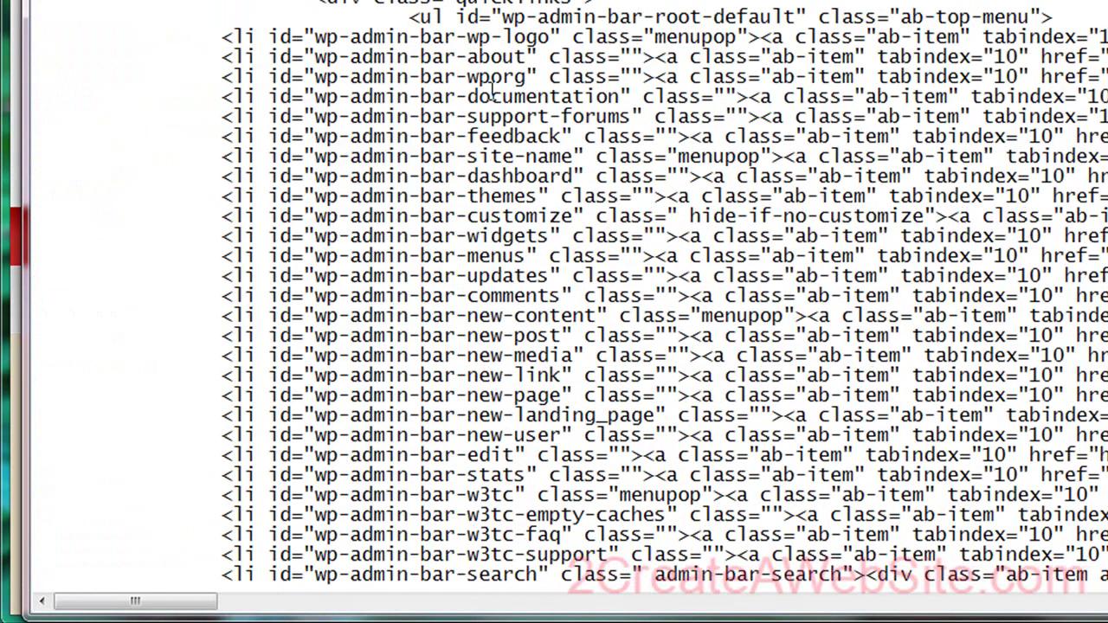
pyautogui.scroll(3, 494, 90)
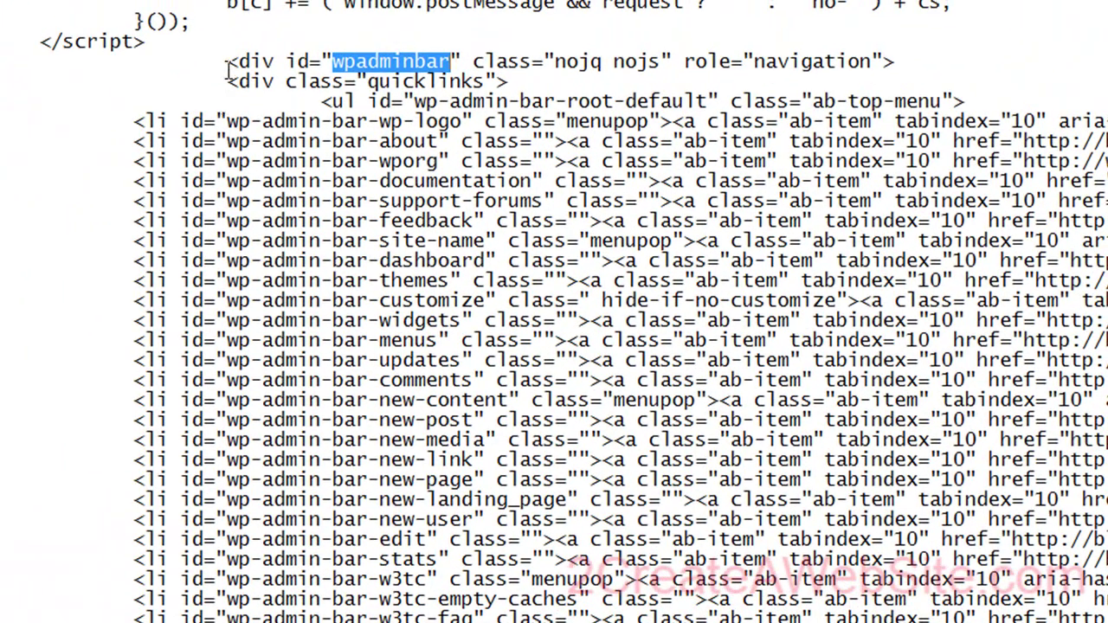
pyautogui.moveTo(228, 63); pyautogui.dragTo(1002, 591)
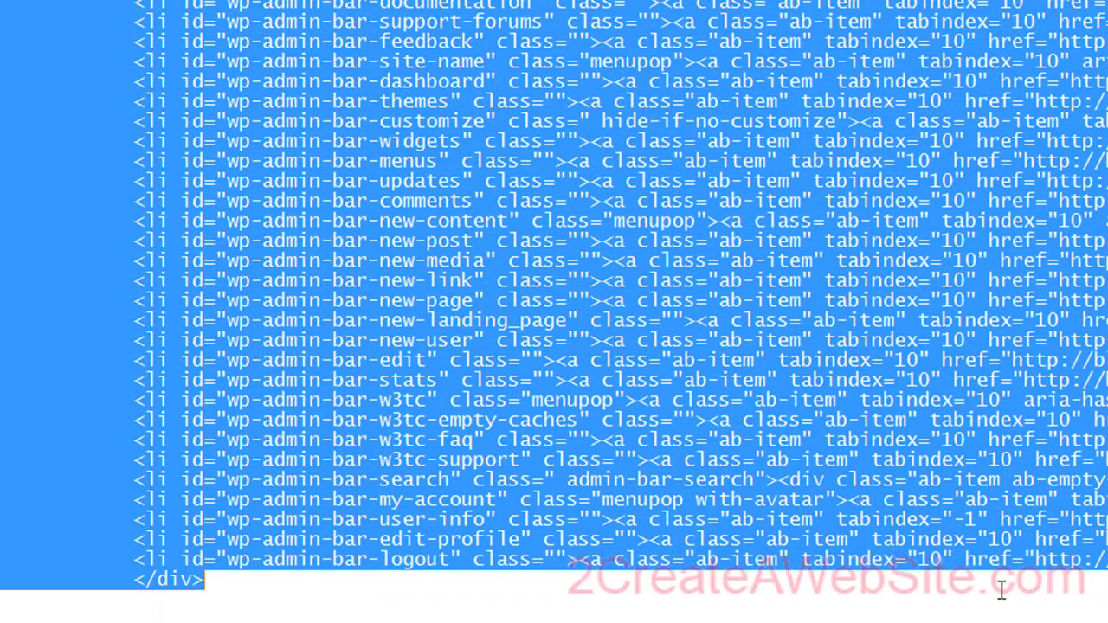
pyautogui.press('Delete')
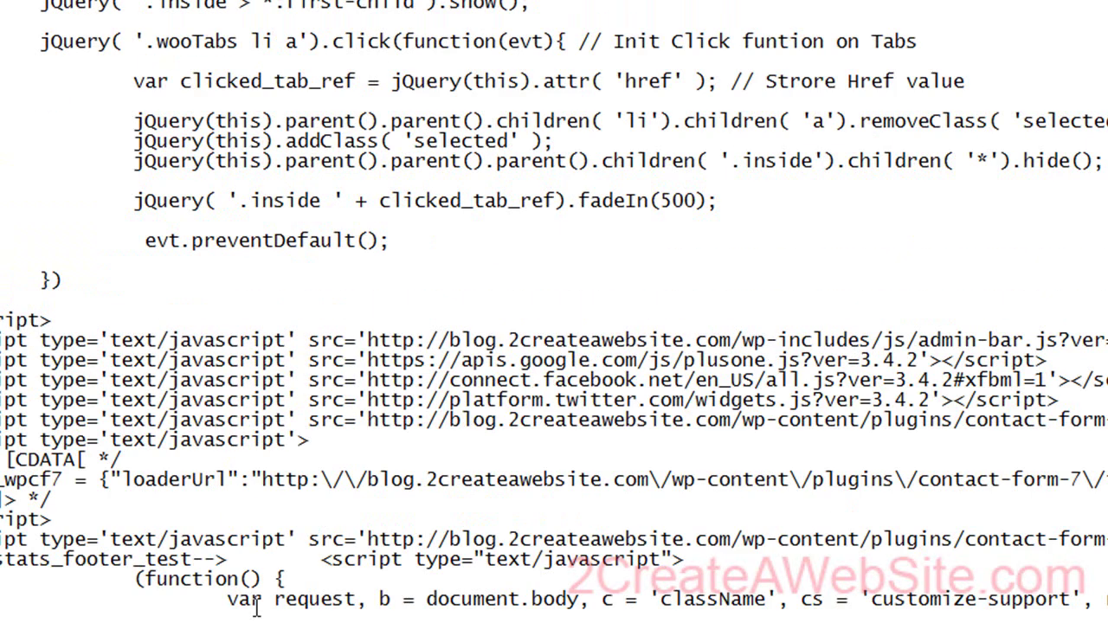
# Save the edited source as searchPage.php and select that file in the FTP client.
pyautogui.click(22, 2)
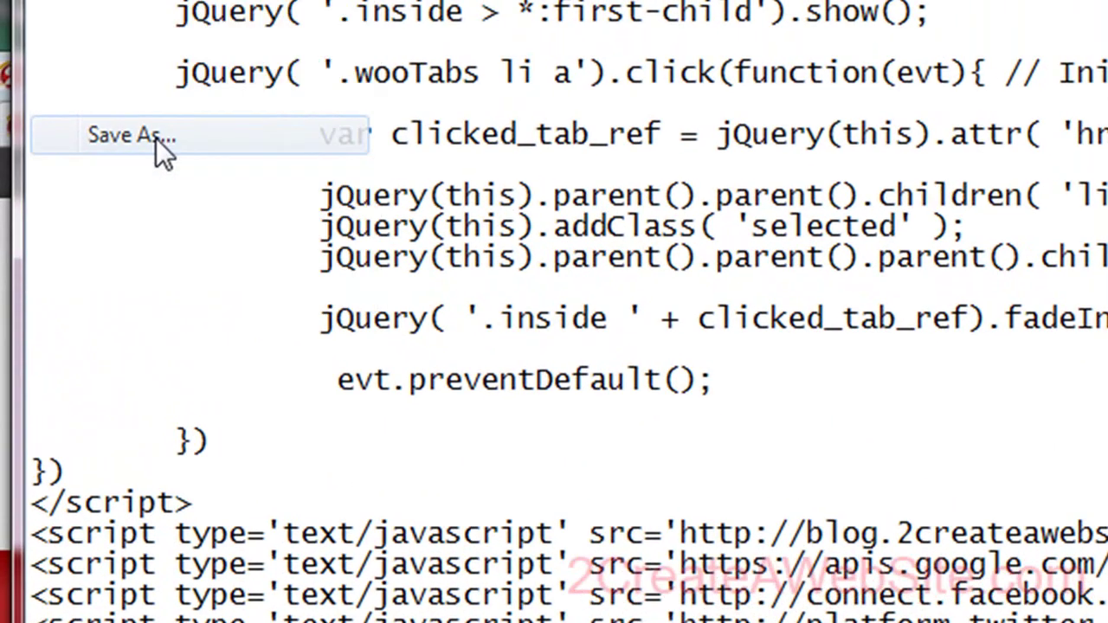
pyautogui.click(165, 154)
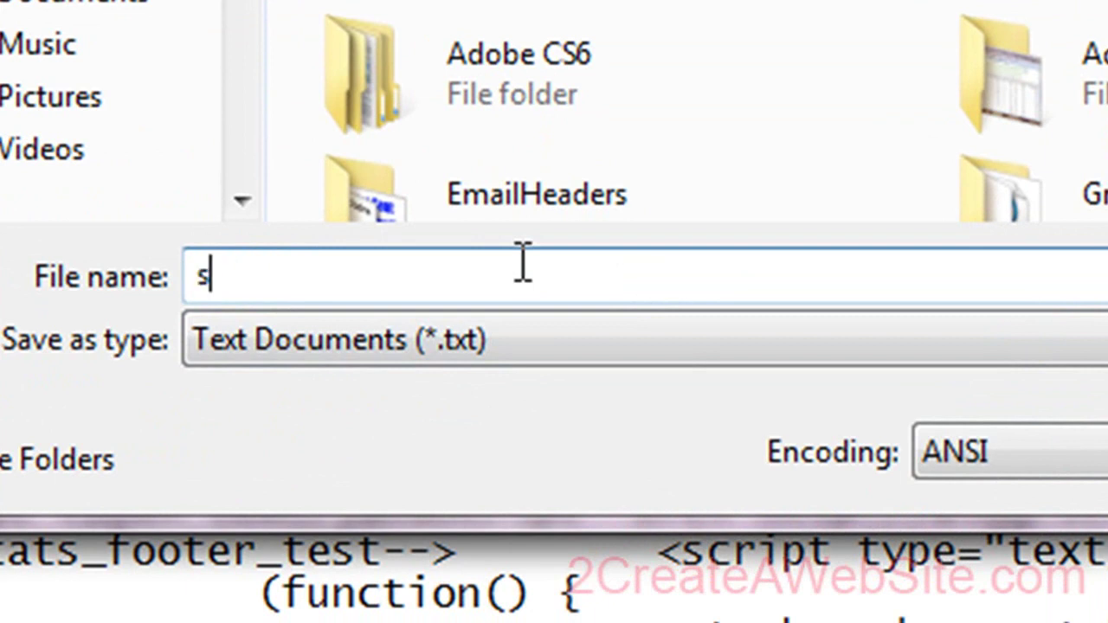
pyautogui.write('searchPage.')
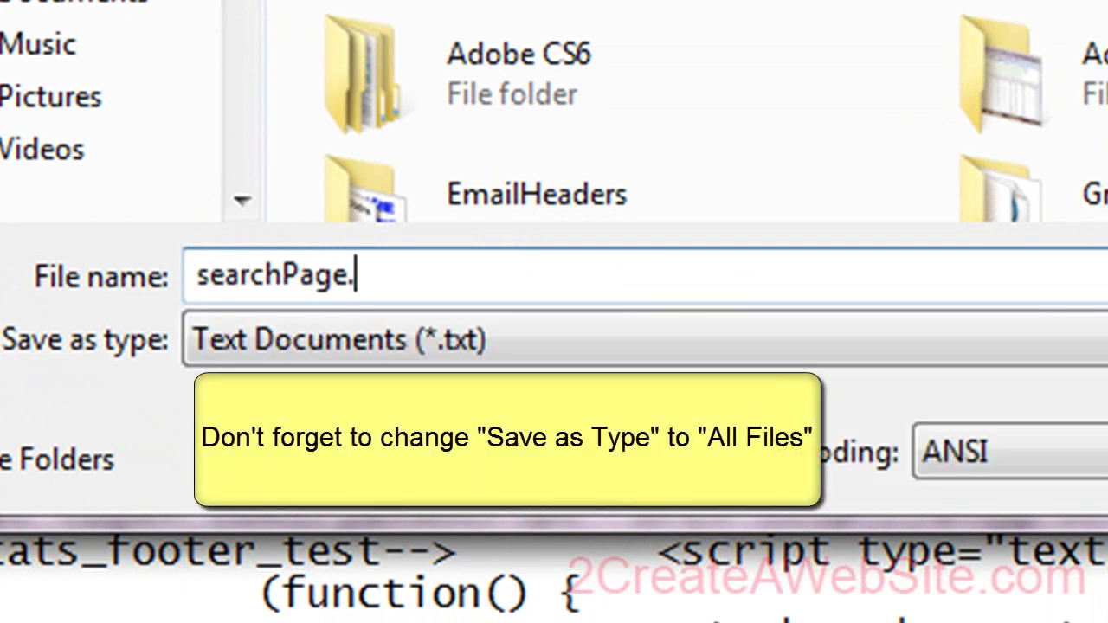
pyautogui.write('php')
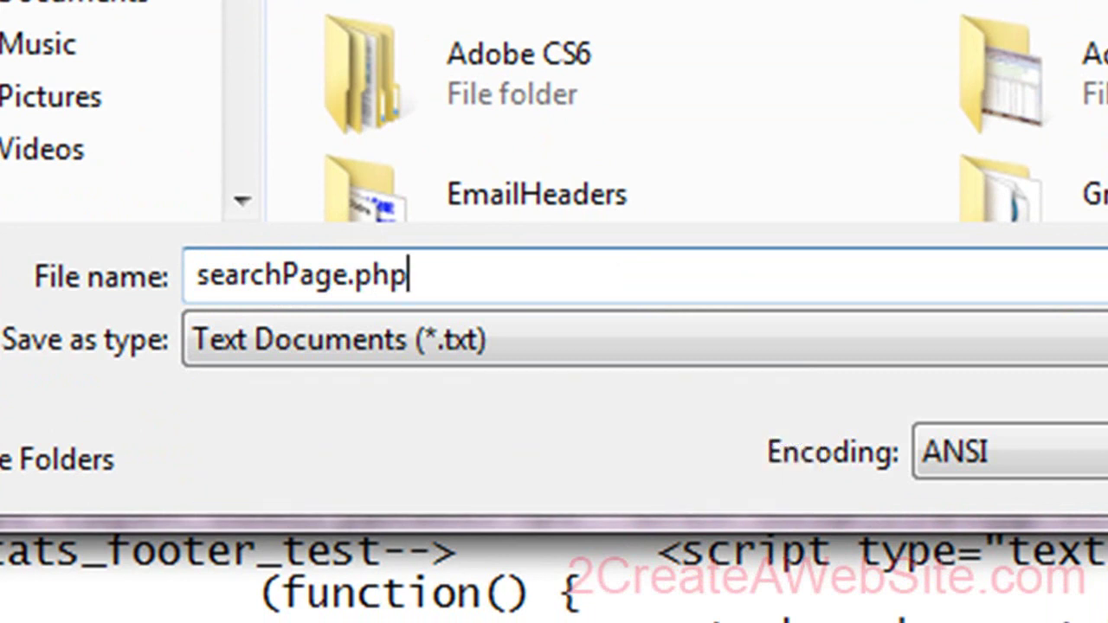
pyautogui.press('Return')
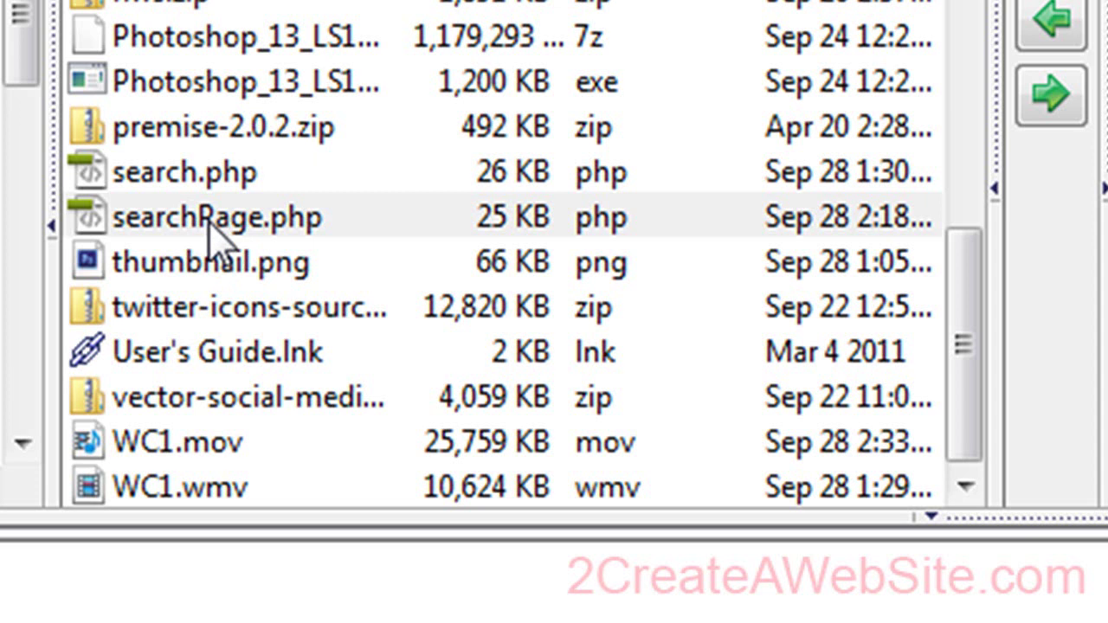
pyautogui.click(208, 222)
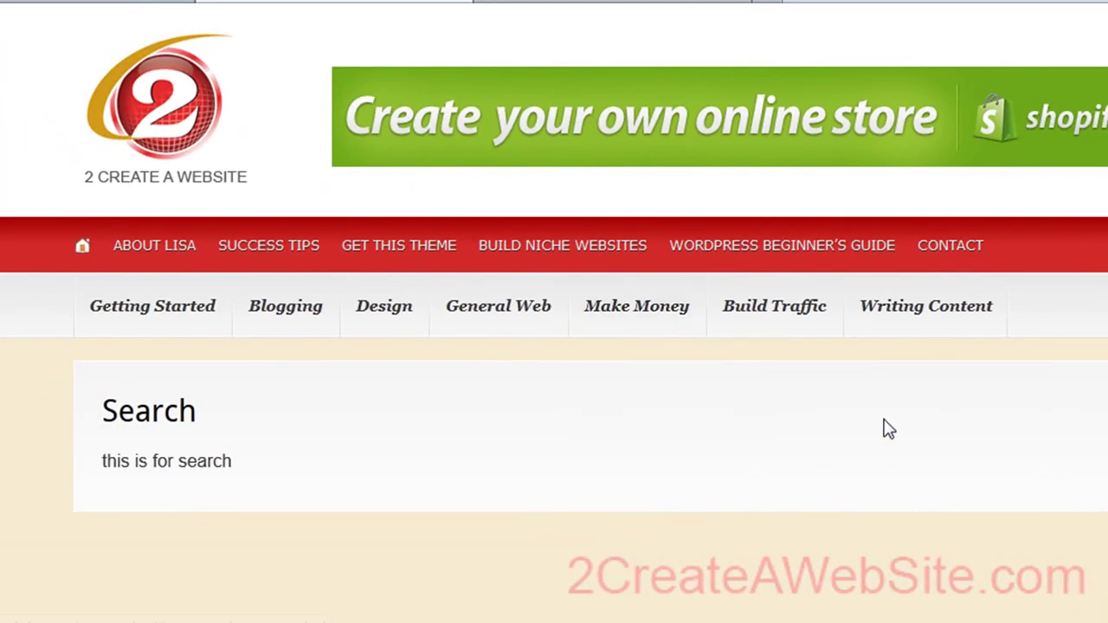
# Check the Search page without the admin bar in the browser, from header to footer.
pyautogui.scroll(-1, 554, 312)
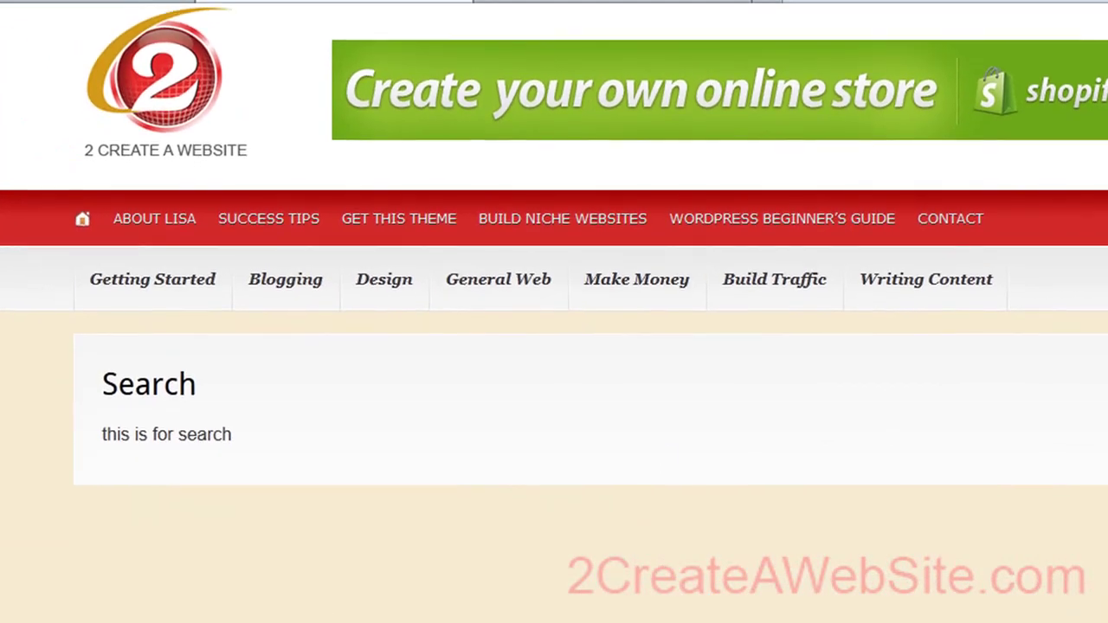
pyautogui.scroll(1, 554, 312)
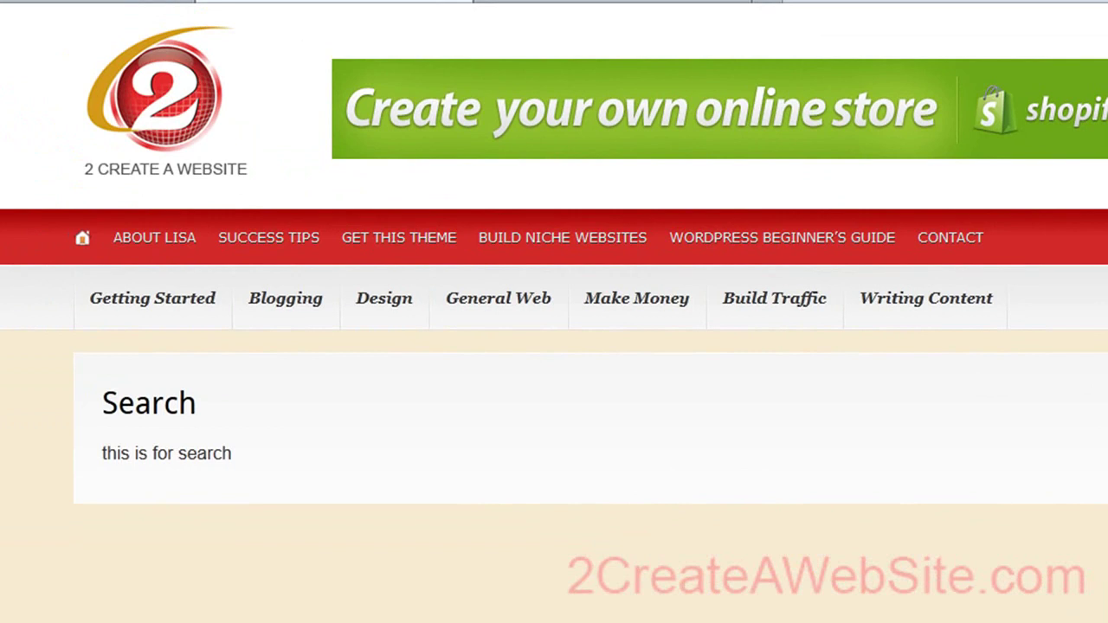
pyautogui.scroll(-8, 554, 346)
pyautogui.scroll(8, 554, 347)
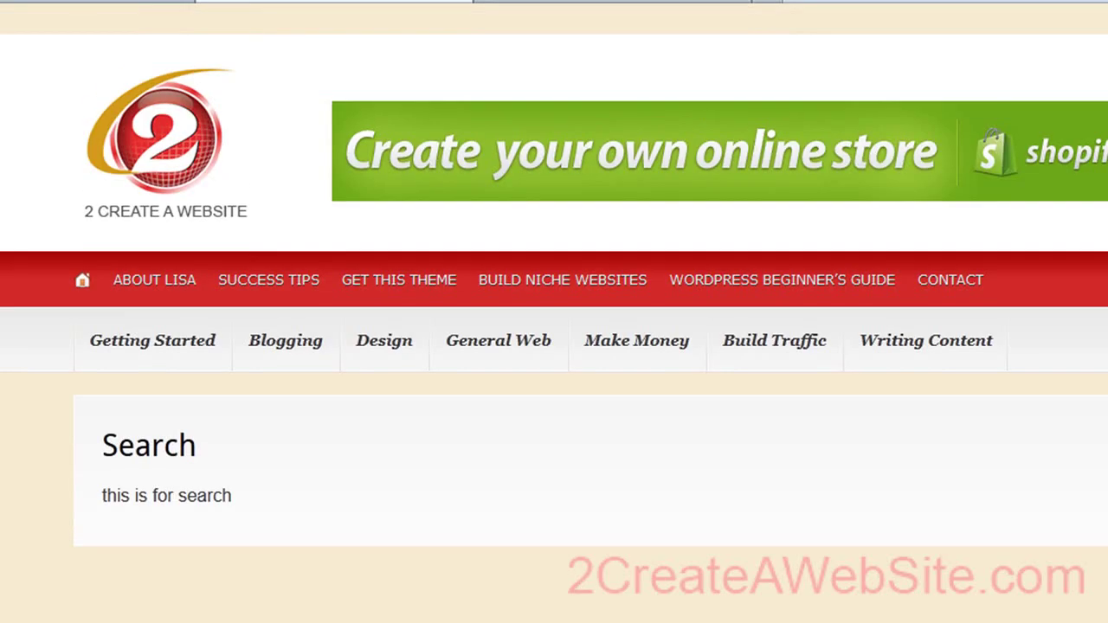
pyautogui.scroll(-8, 554, 346)
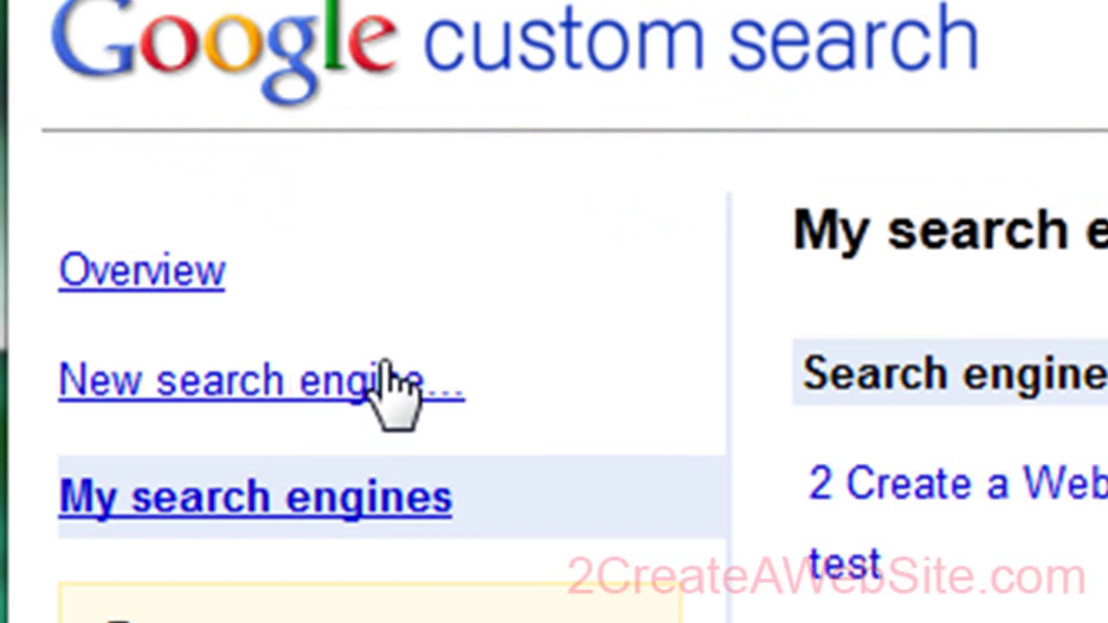
pyautogui.click(366, 381)
pyautogui.click(415, 170)
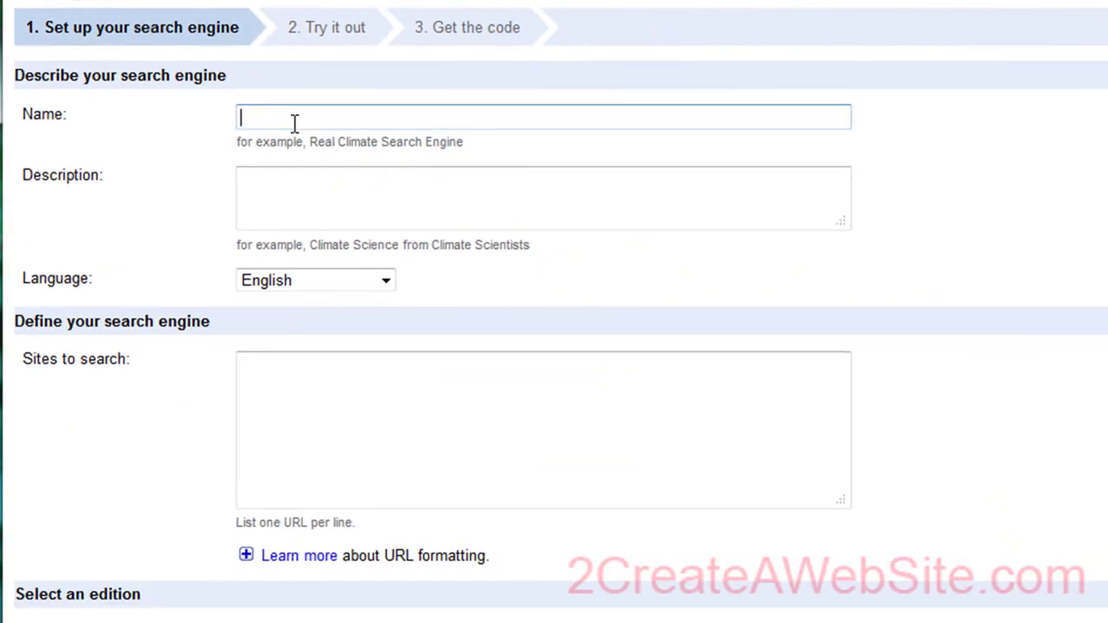
pyautogui.write('Search')
pyautogui.press('Tab')
pyautogui.write('fjlsjkflkd')
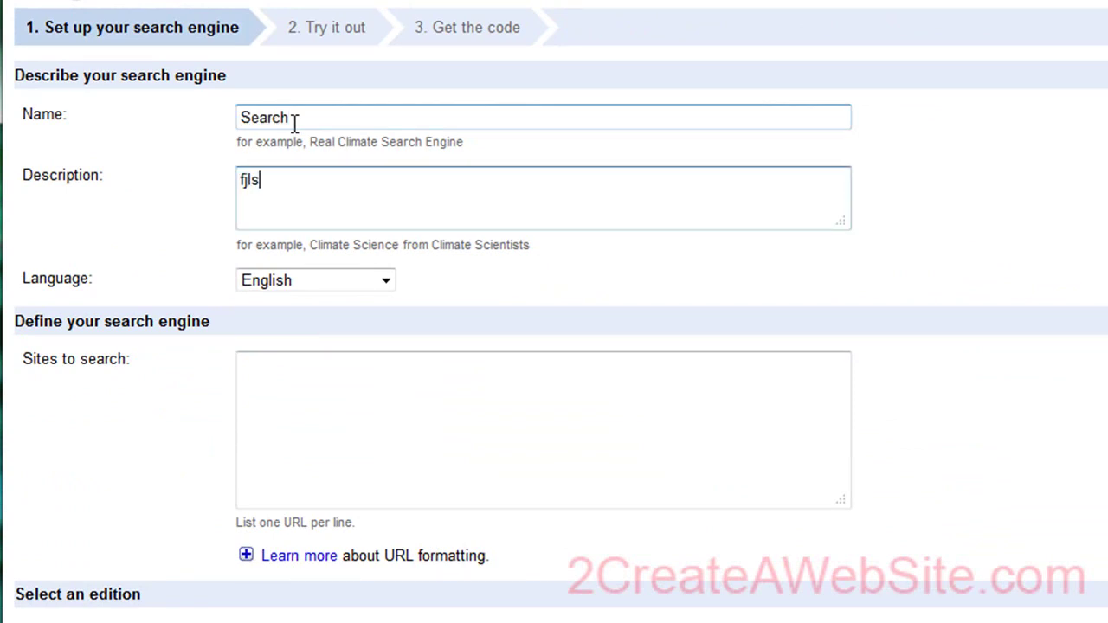
pyautogui.click(364, 434)
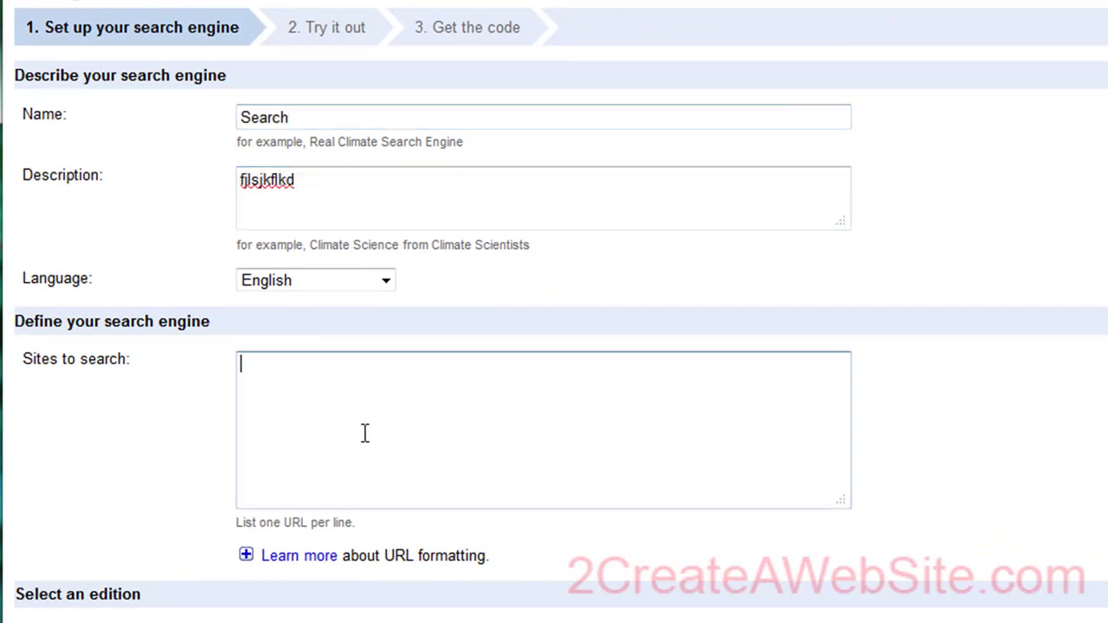
pyautogui.write('www.yourdomain.com')
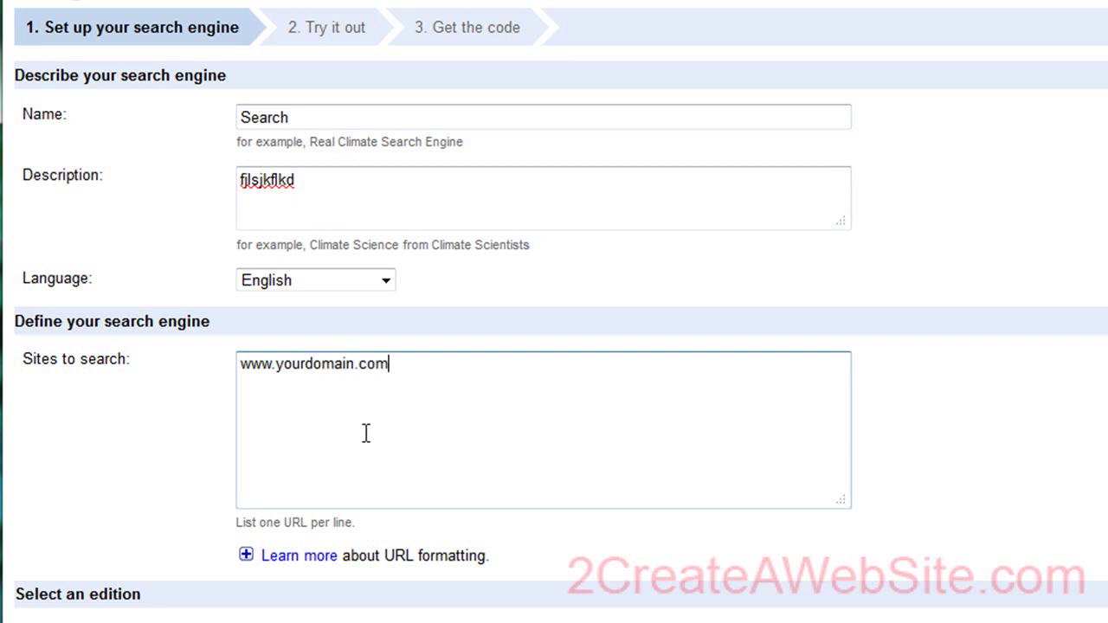
# Agree to the terms of service with the free Standard edition and finish creating the search engine in the Default style.
pyautogui.scroll(-3, 365, 433)
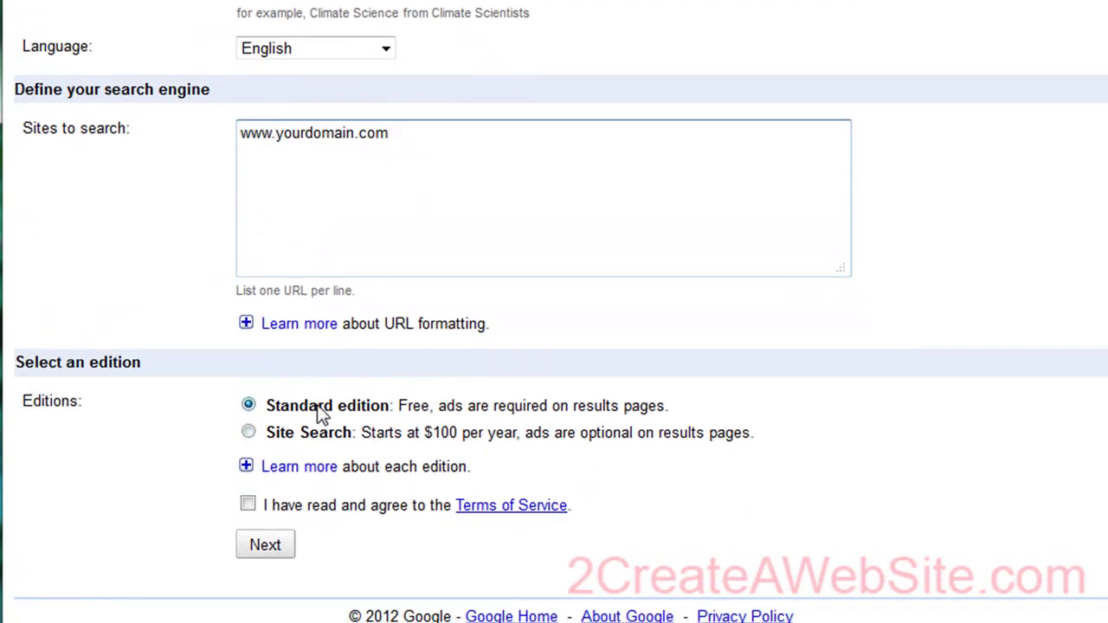
pyautogui.click(250, 508)
pyautogui.click(268, 549)
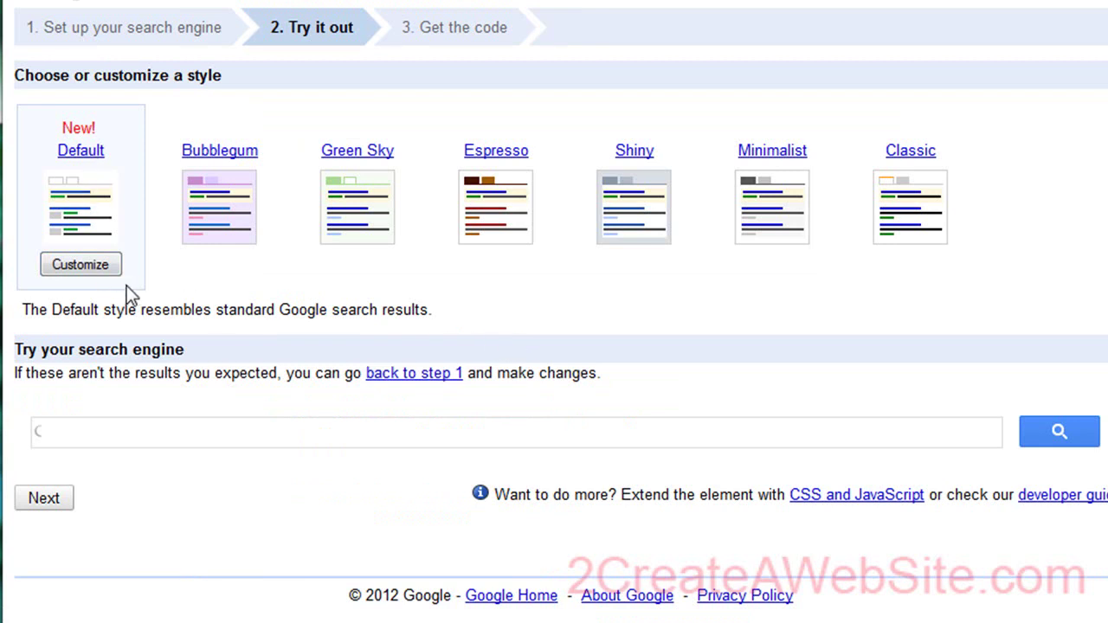
pyautogui.click(42, 500)
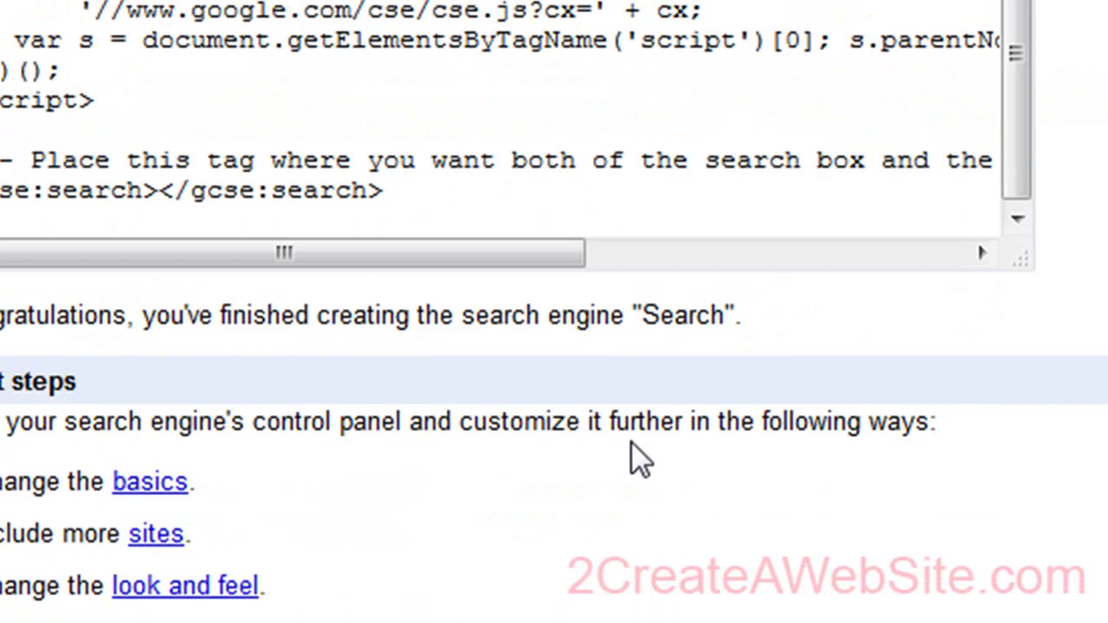
# Change the search engine's look and feel to the Two page layout, save it, and show the search box and search results code.
pyautogui.click(151, 585)
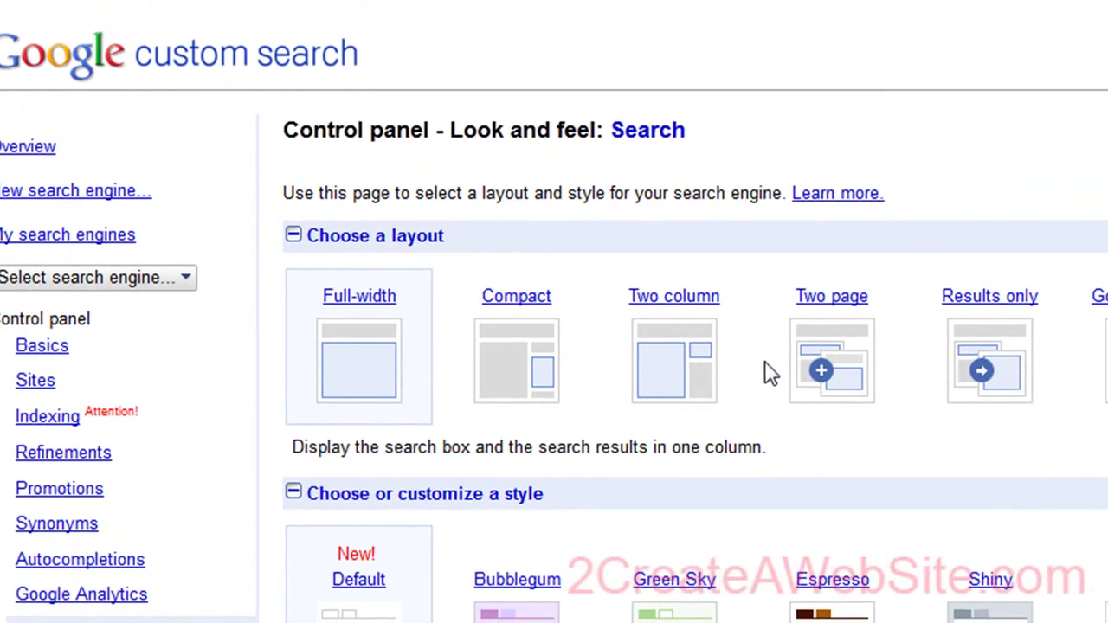
pyautogui.click(833, 349)
pyautogui.scroll(-6, 835, 352)
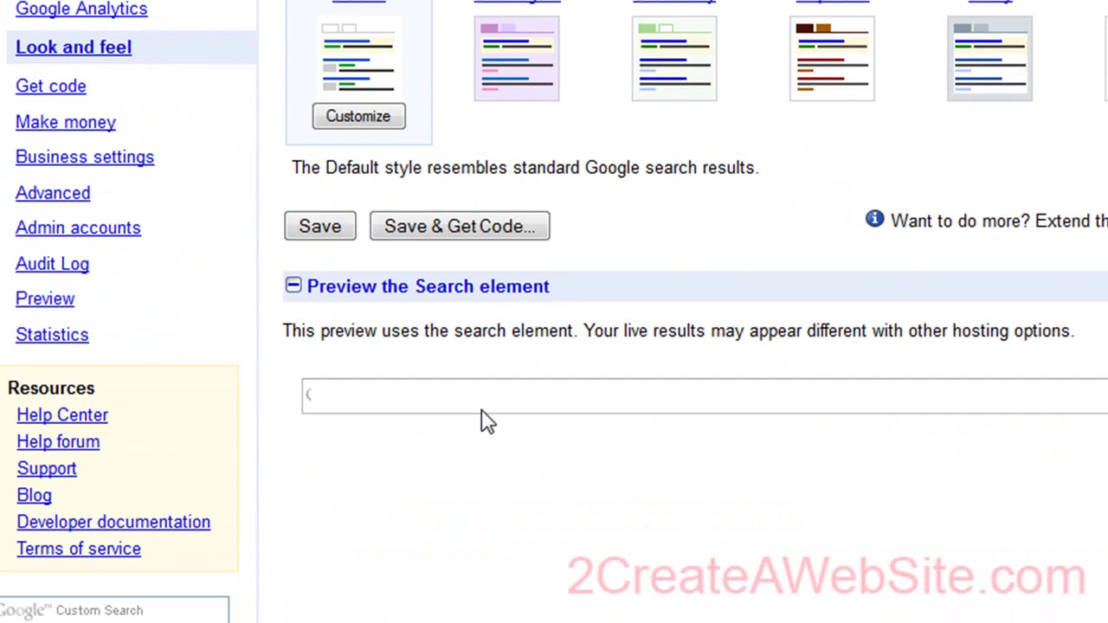
pyautogui.click(440, 230)
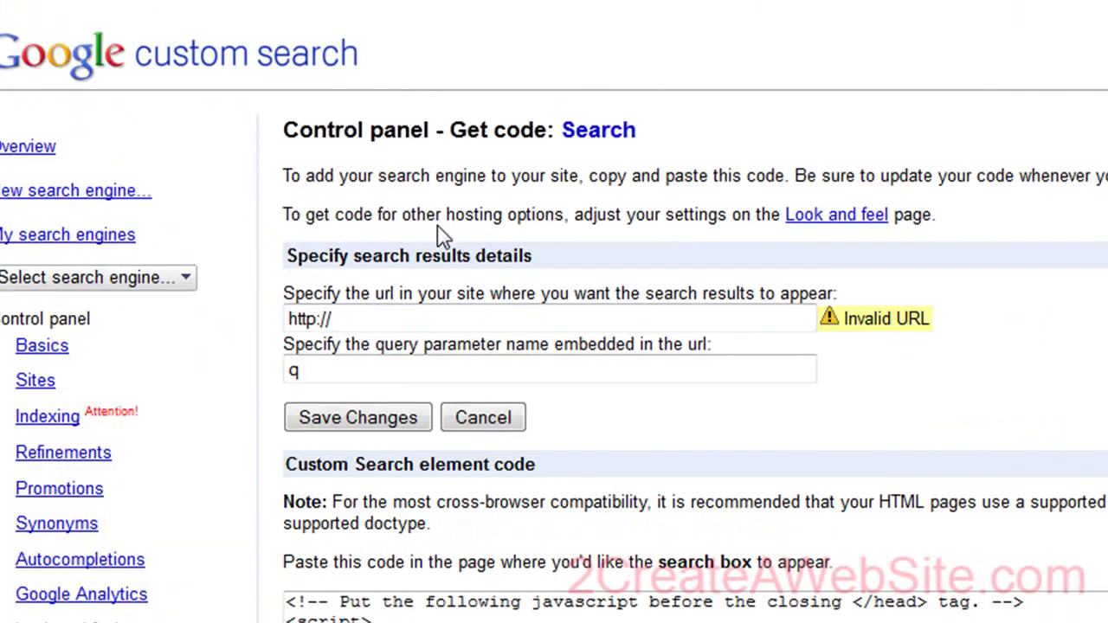
pyautogui.scroll(-5, 441, 234)
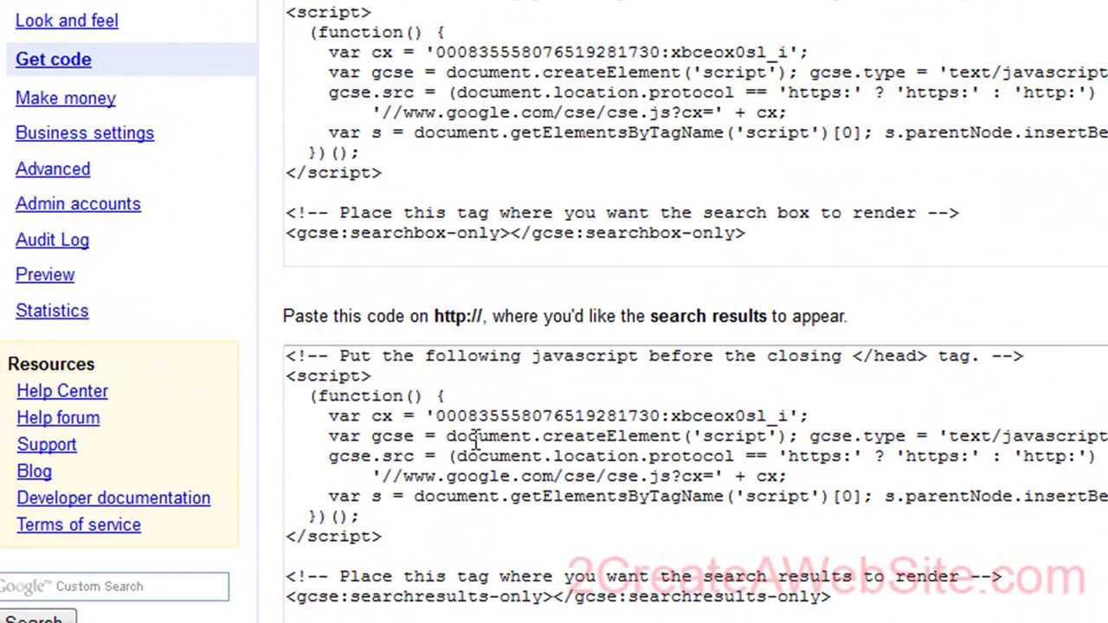